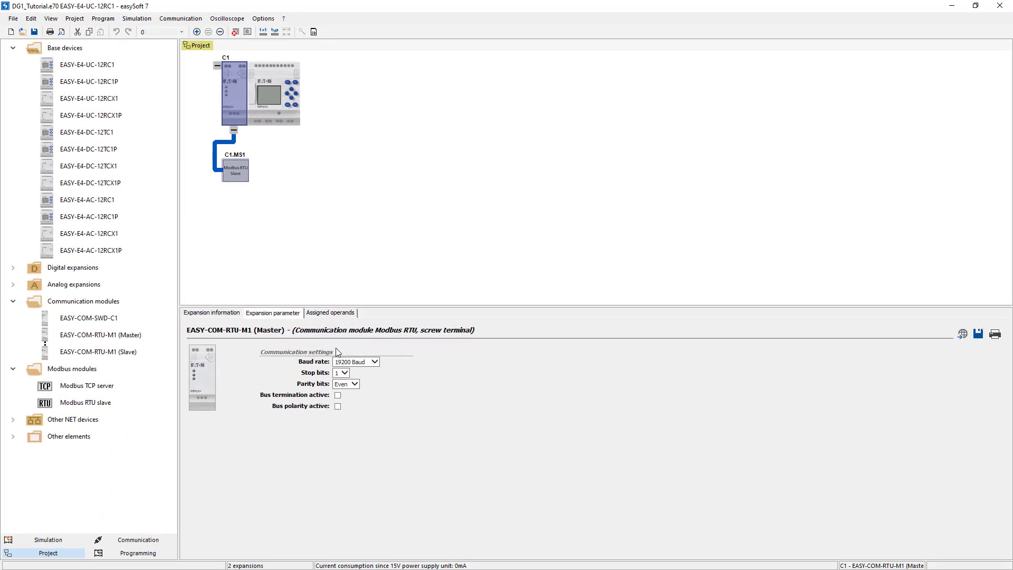
Review the Modbus RTU slave C1.MS1's expansion parameters, cyclic data requests and assigned analog input and output operands
left_click(242, 175)
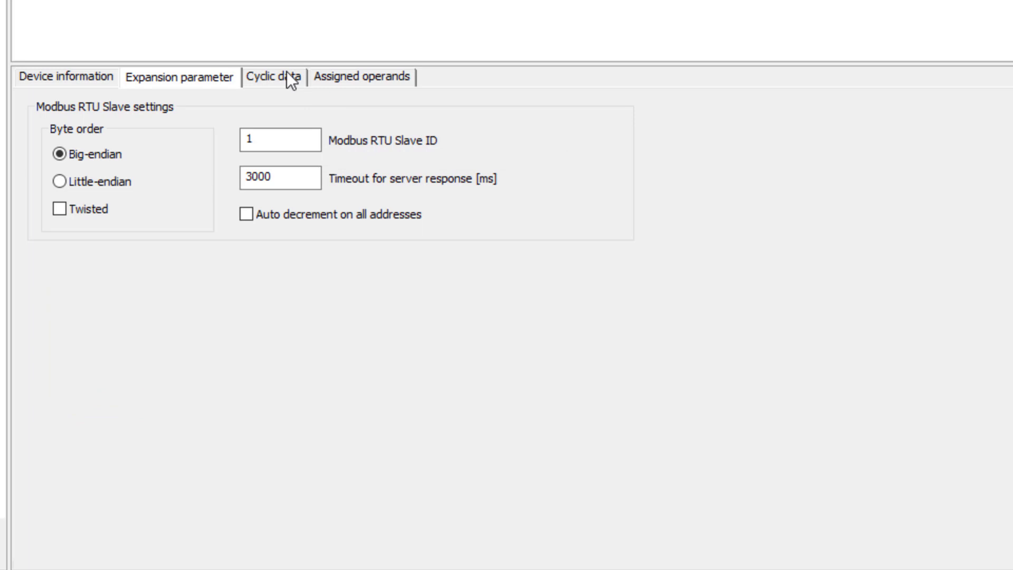
left_click(288, 77)
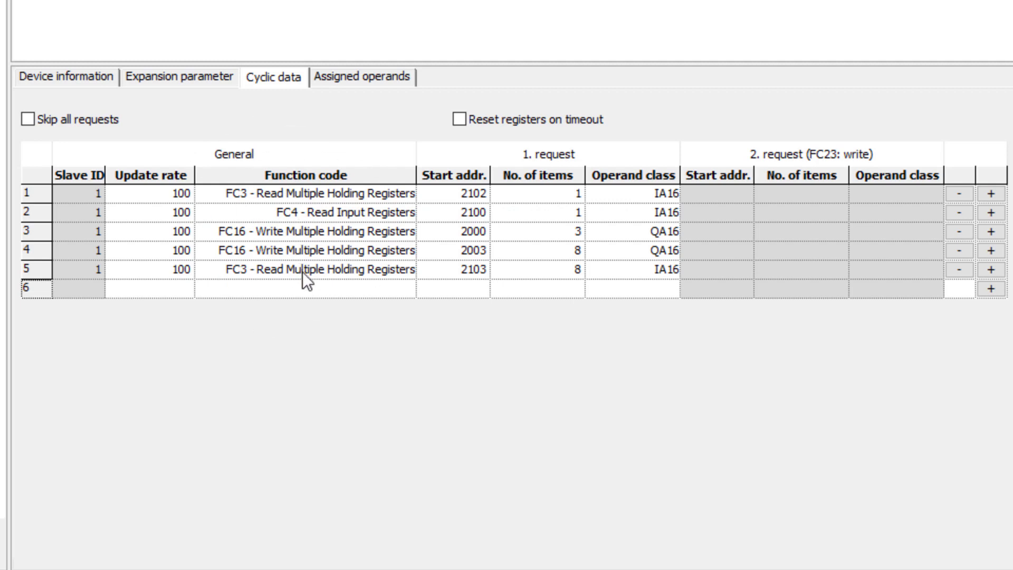
left_click(373, 78)
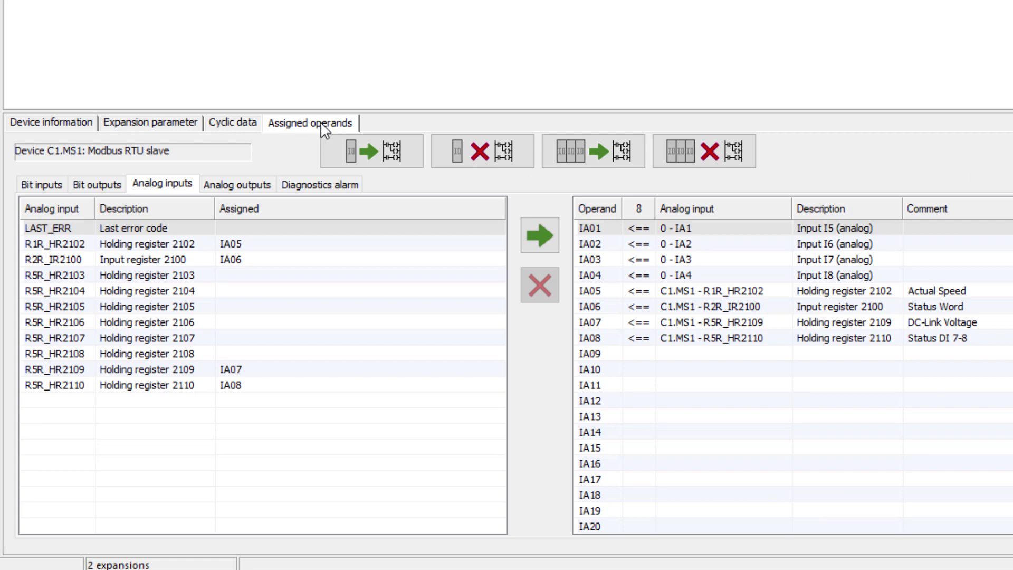
left_click(302, 244)
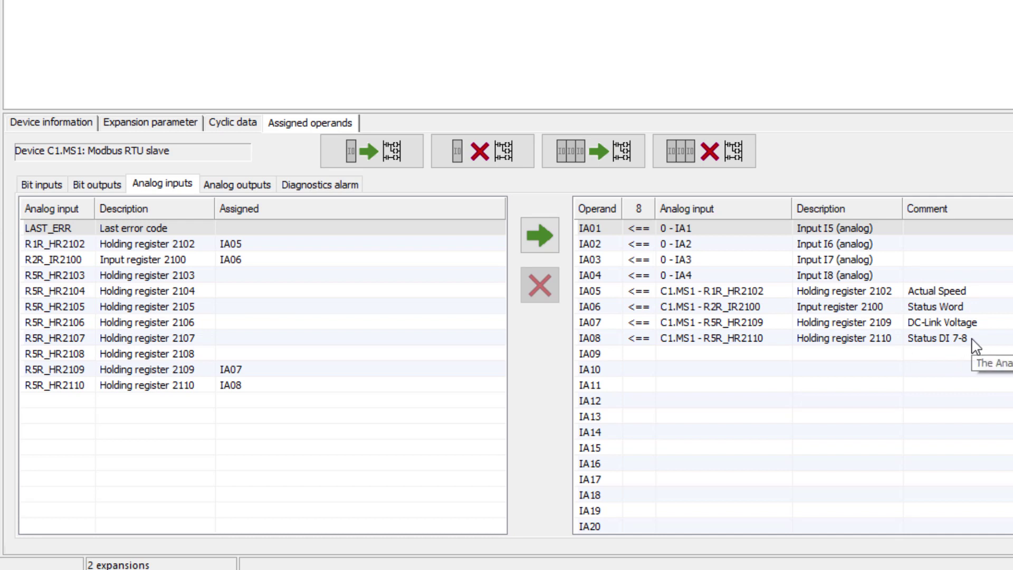
left_click(253, 185)
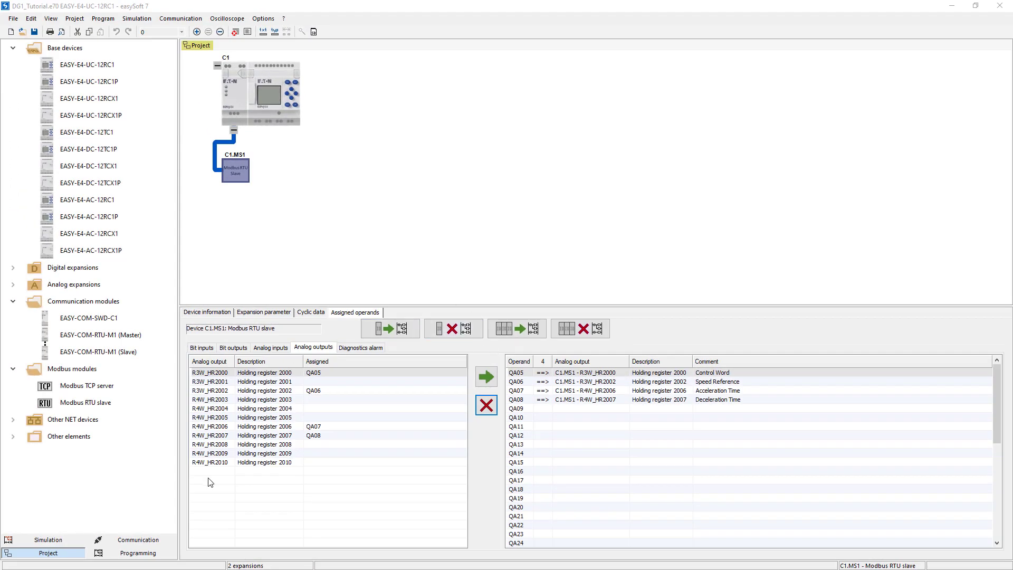
Open the main program and examine networks 0002 to 0005, covering the word assignments and the fieldbus control enable
left_click(143, 554)
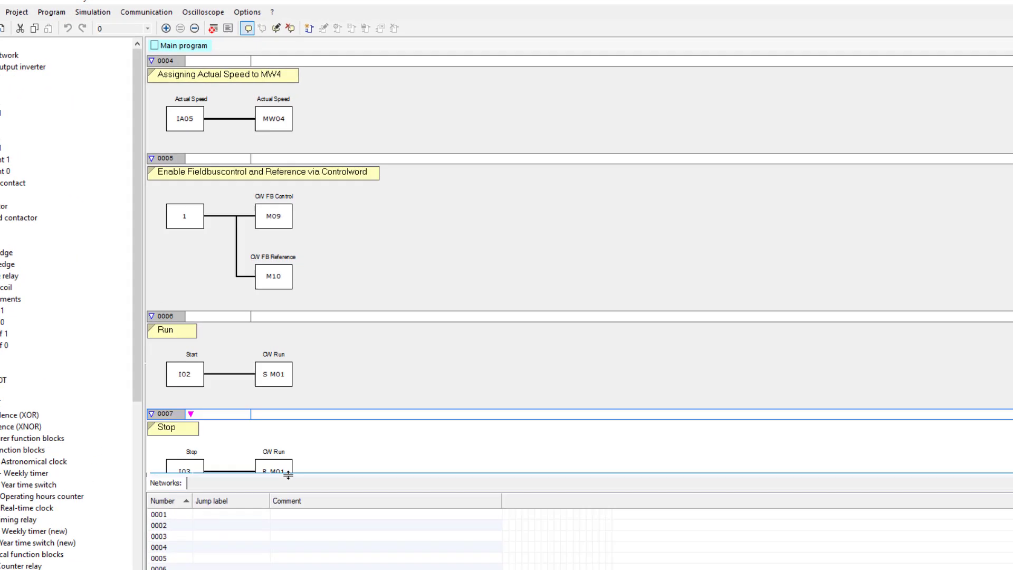
scroll(378, 214, "up", 5)
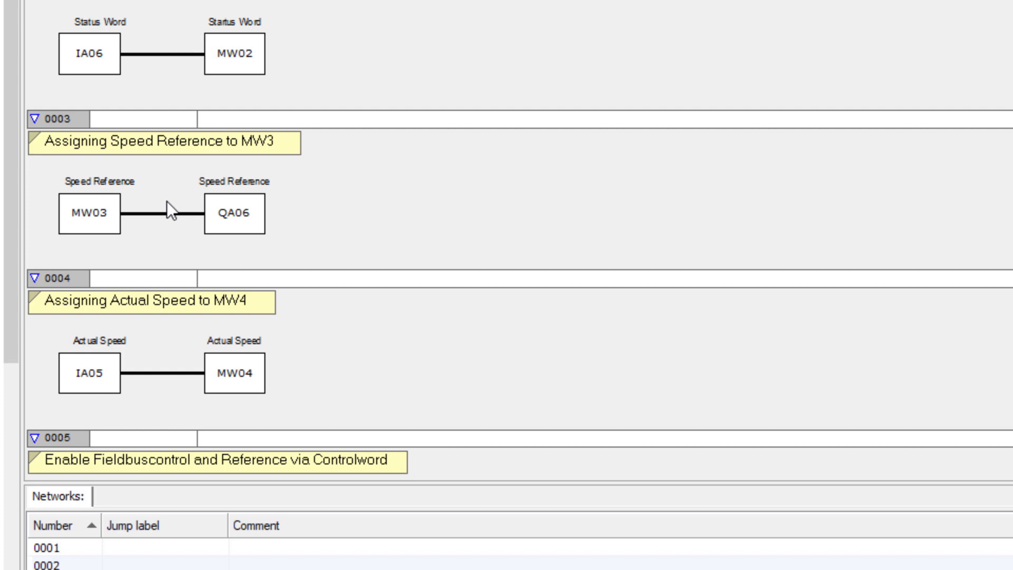
left_click(183, 356)
scroll(183, 356, "down", 5)
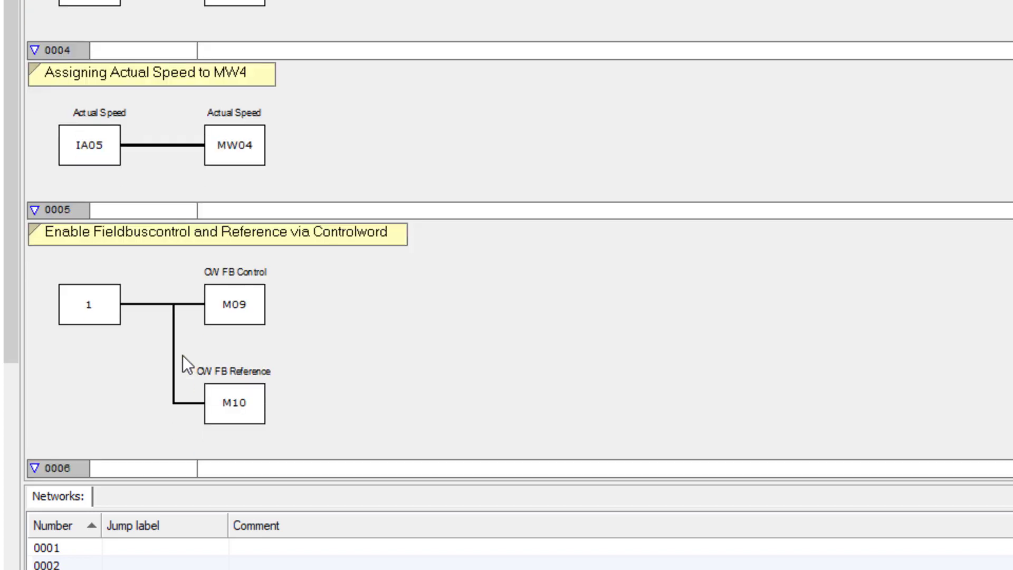
scroll(183, 356, "down", 4)
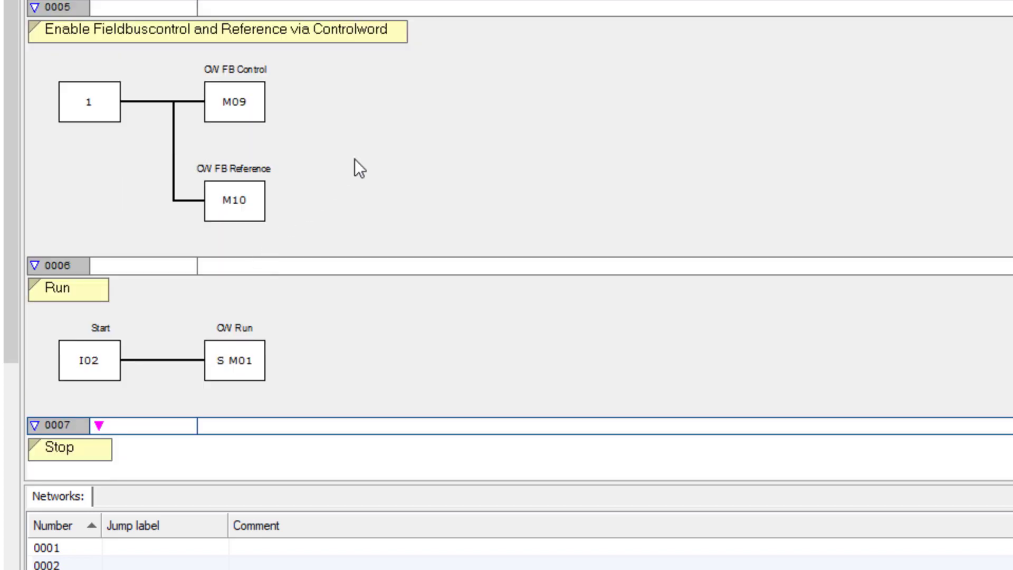
left_click(355, 159)
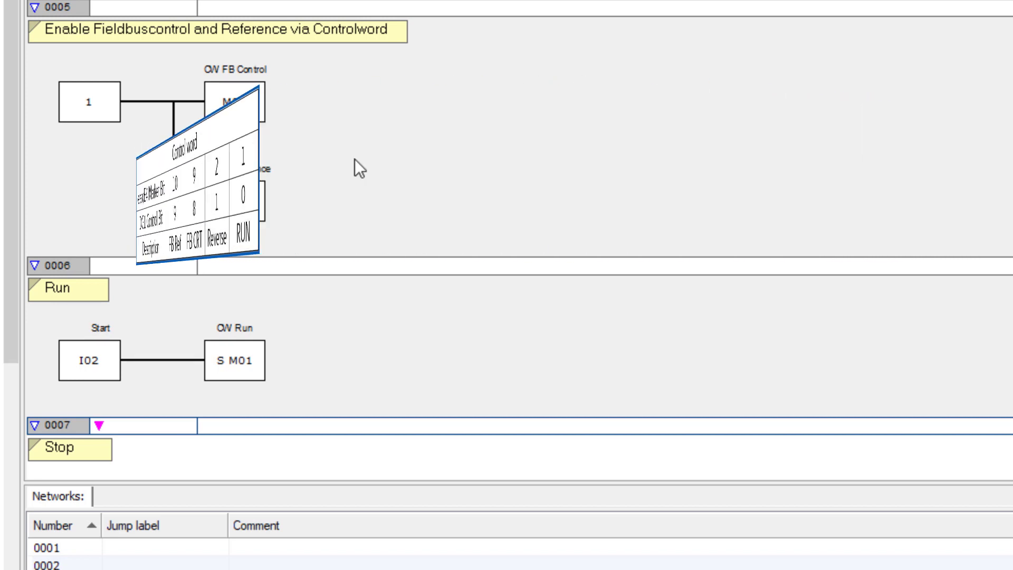
Examine the Run and Stop networks that set and reset marker M01 from inputs I02 and I03
scroll(359, 230, "down", 3)
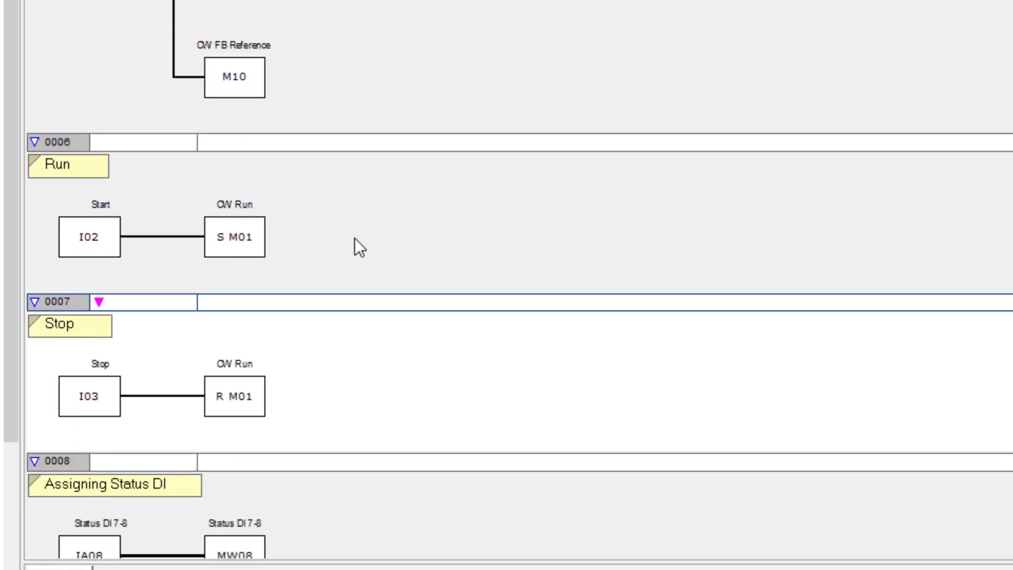
scroll(362, 229, "down", 1)
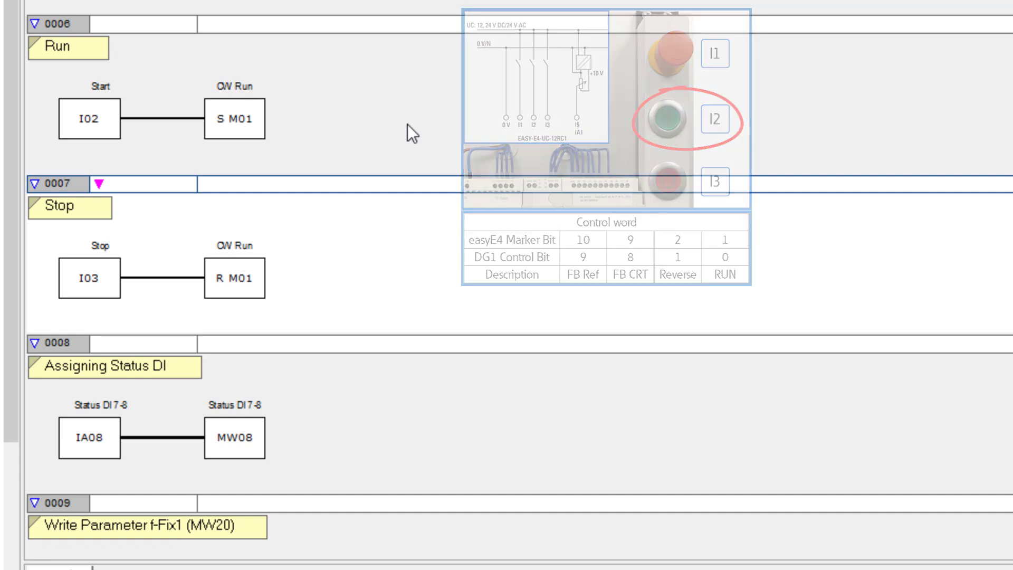
left_click(330, 258)
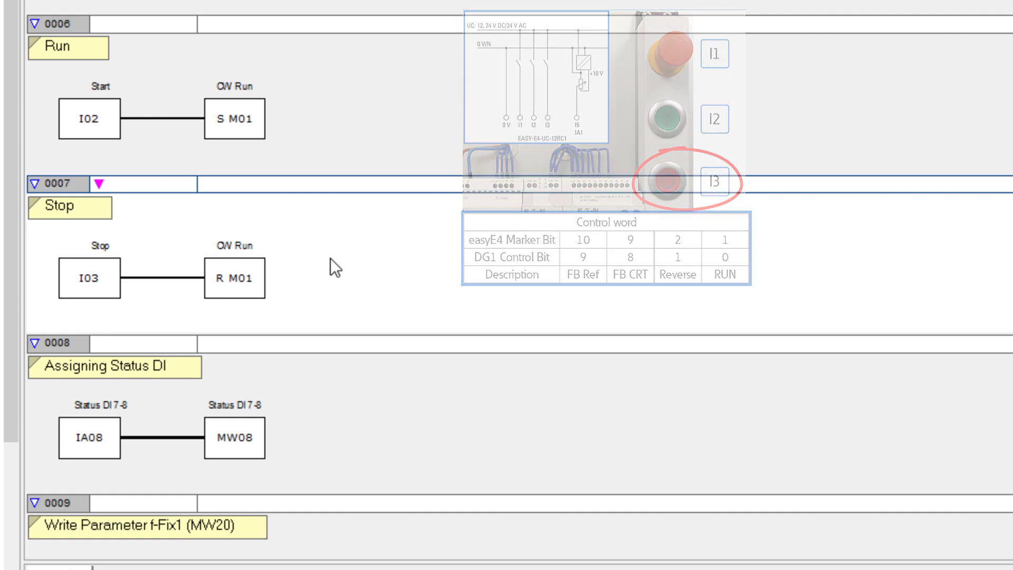
Examine network 0008 for the digital input status and network 0009 for writing parameter f-Fix1
left_click(346, 417)
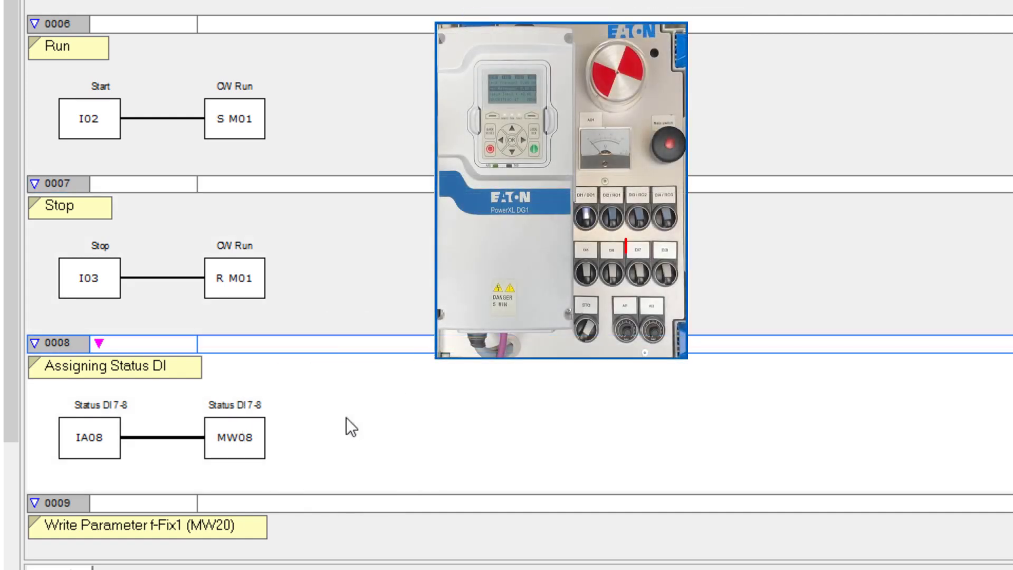
scroll(346, 417, "down", 1)
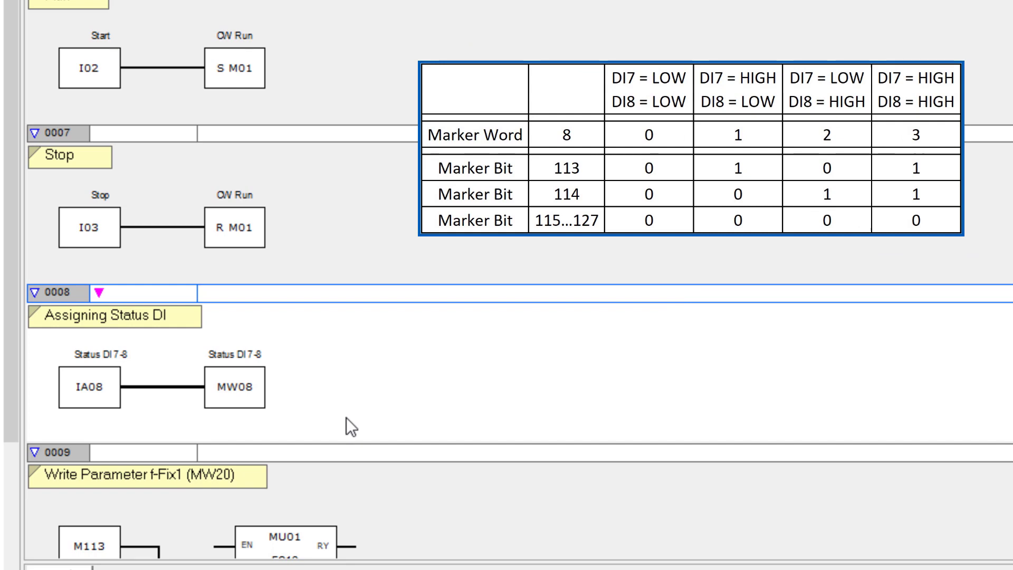
scroll(347, 417, "down", 5)
scroll(549, 256, "down", 3)
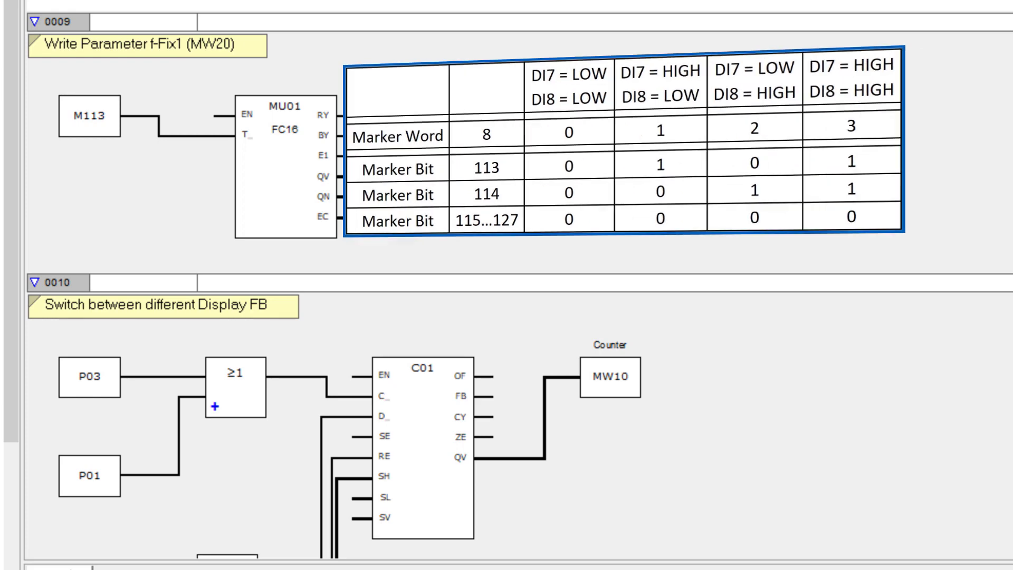
left_click(635, 135)
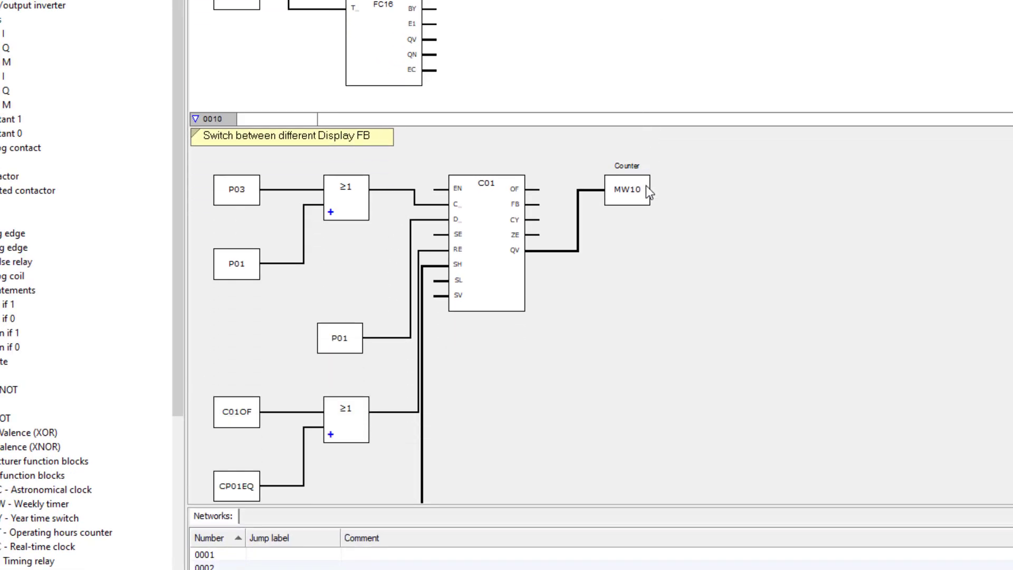
Examine the C01 counter network that switches between displays and the CP01 comparator network that resets it
scroll(646, 185, "down", 3)
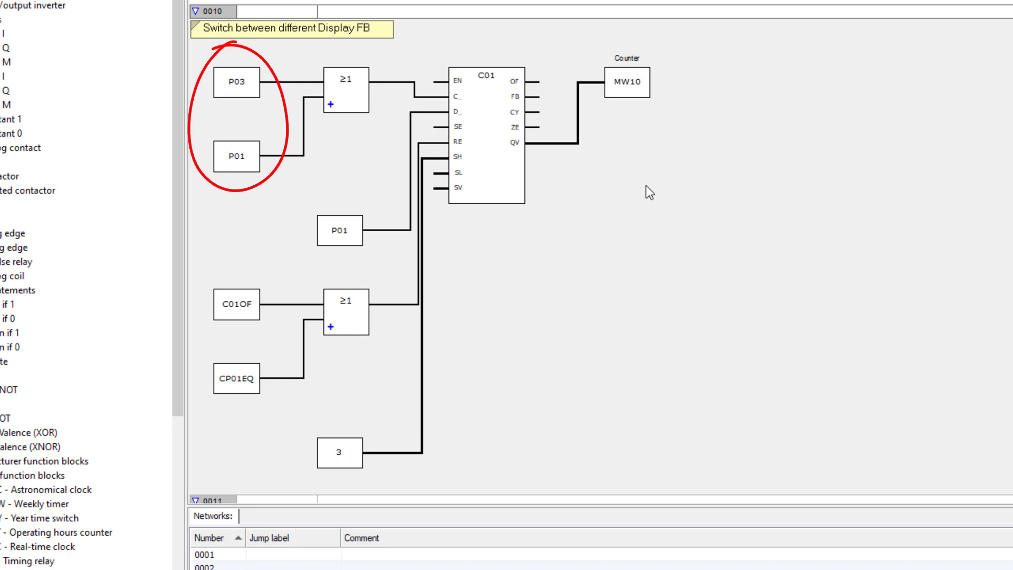
left_click(646, 185)
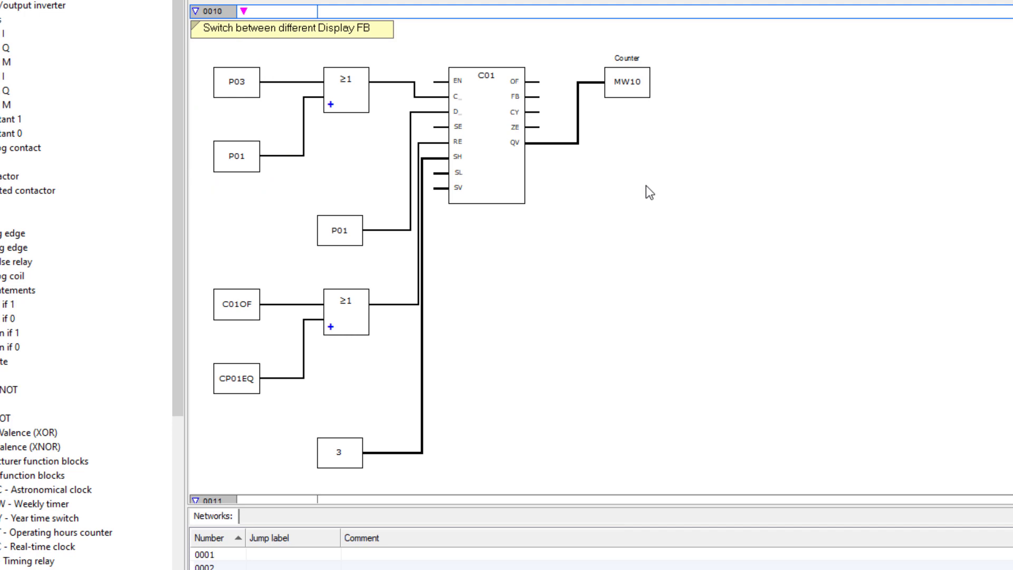
scroll(646, 185, "down", 10)
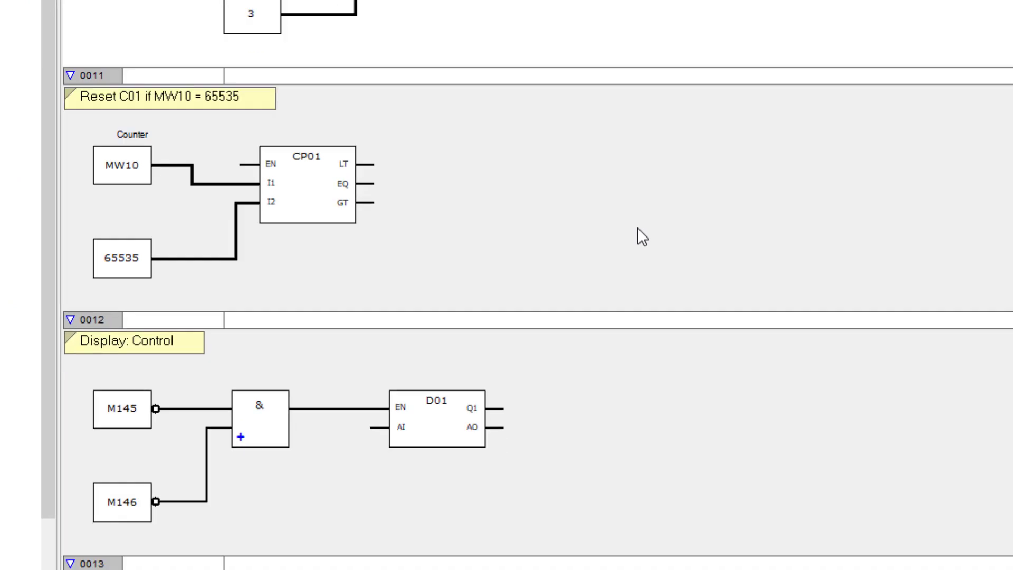
scroll(635, 240, "down", 1)
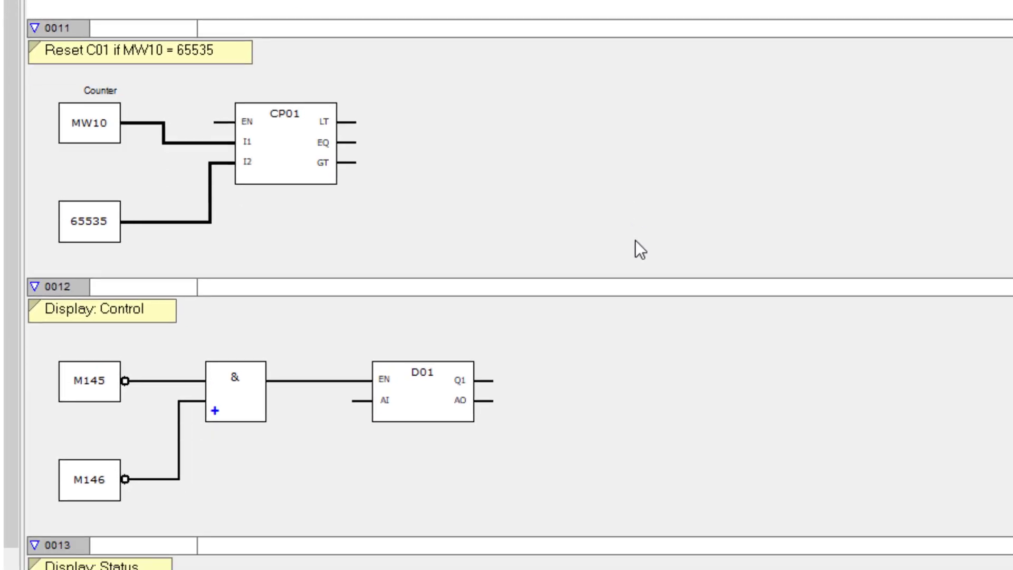
left_click(635, 240)
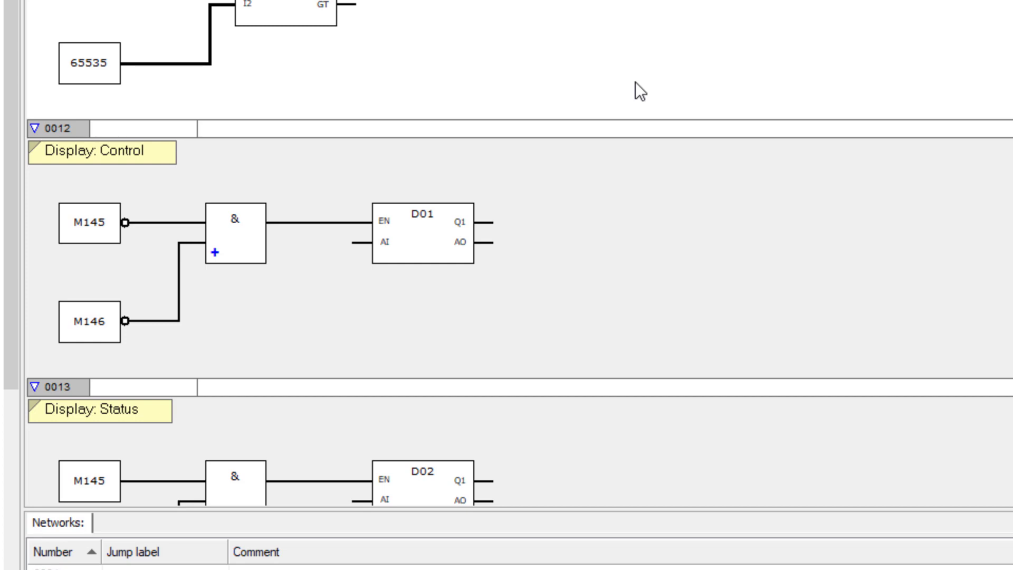
Compare the enabling logic of the Control, Status and Parameter display networks 0012 to 0014
scroll(635, 82, "down", 5)
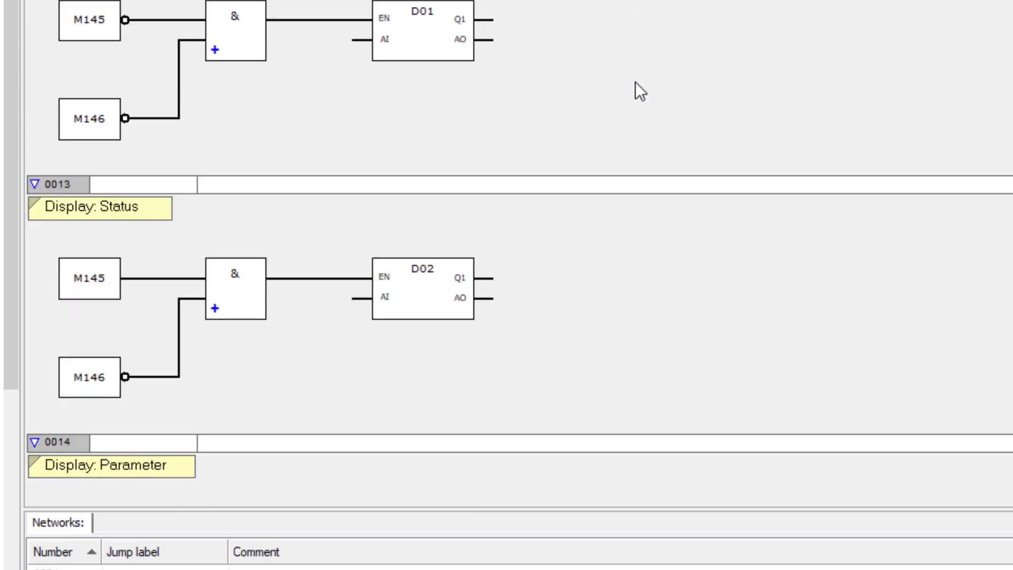
scroll(635, 82, "down", 1)
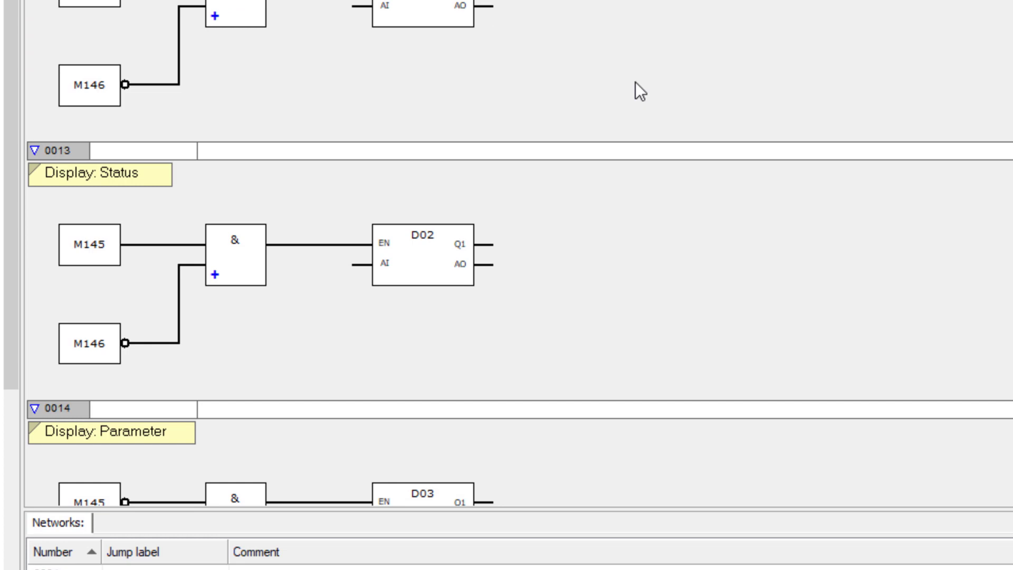
scroll(636, 82, "down", 4)
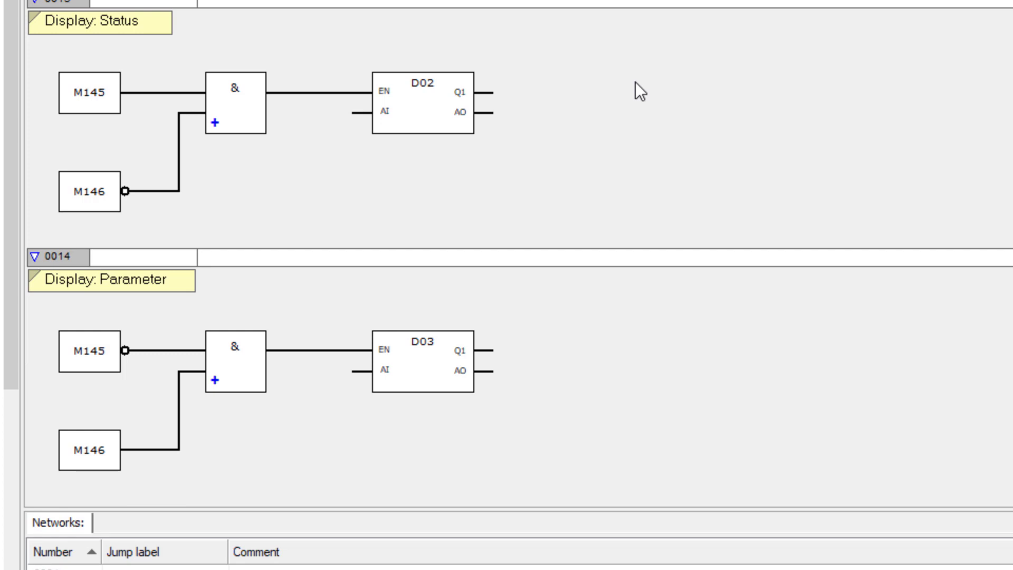
scroll(635, 81, "up", 1)
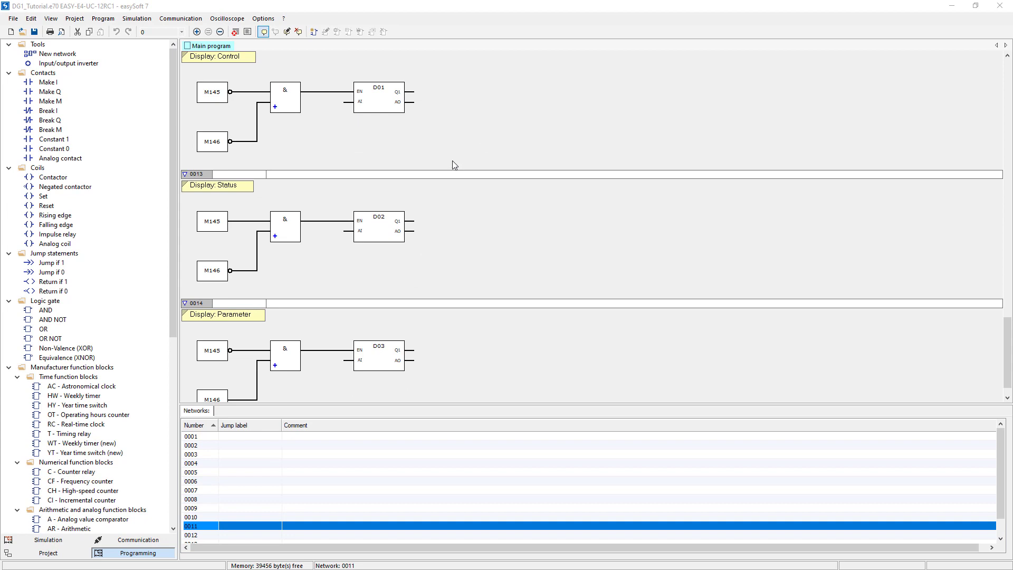
Inspect the Drive Control layout of text display D01 in the text display editor and close it without changes
left_click(384, 99)
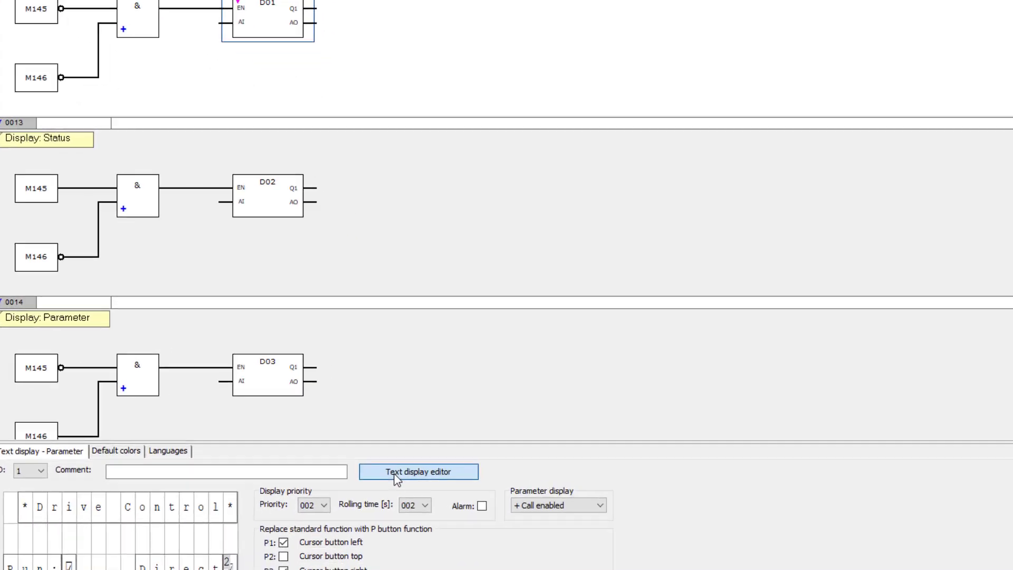
left_click(396, 477)
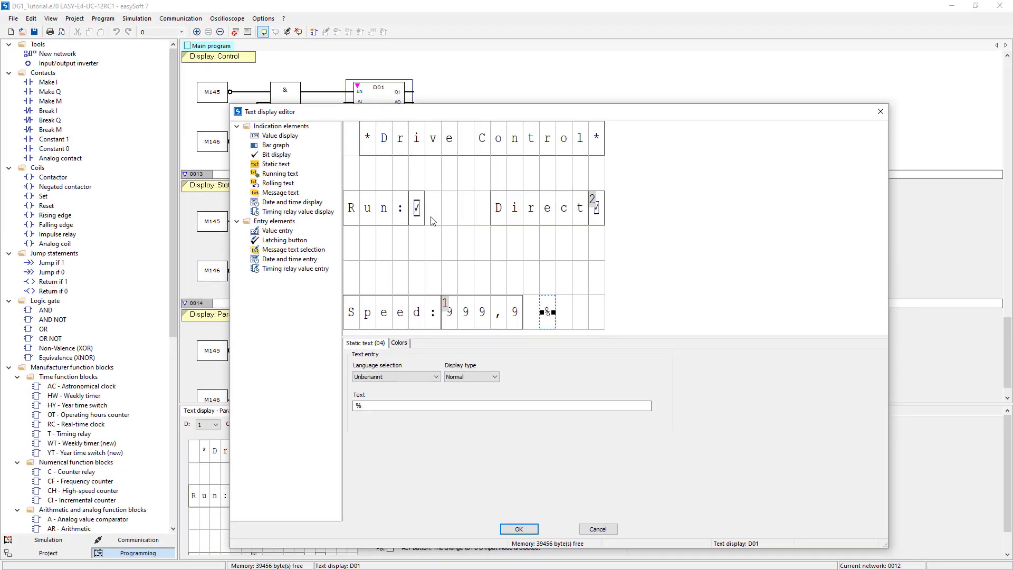
left_click(599, 529)
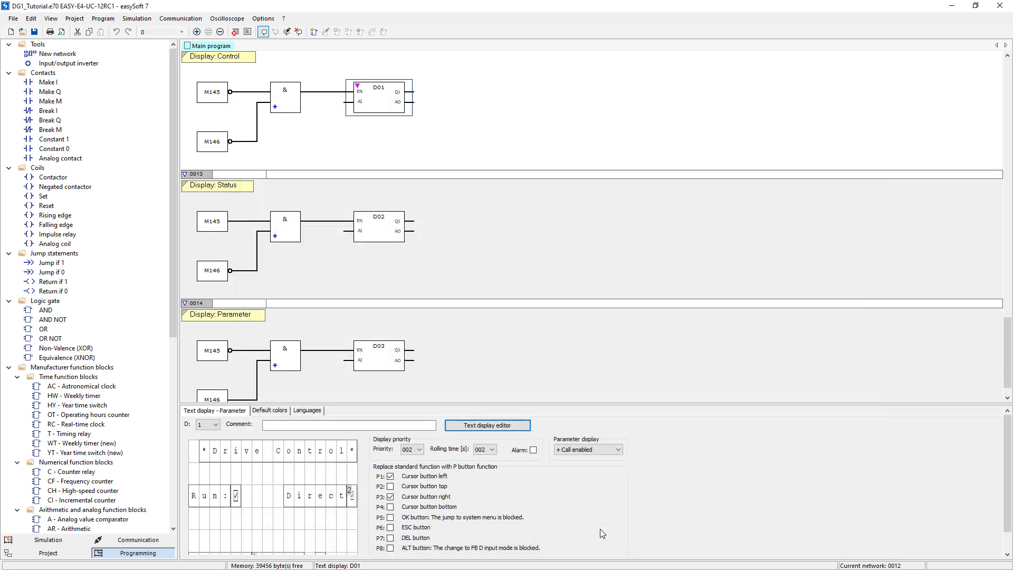
Inspect the Drive Status layout of text display D02 in the text display editor, then close the editor
left_click(369, 226)
left_click(487, 426)
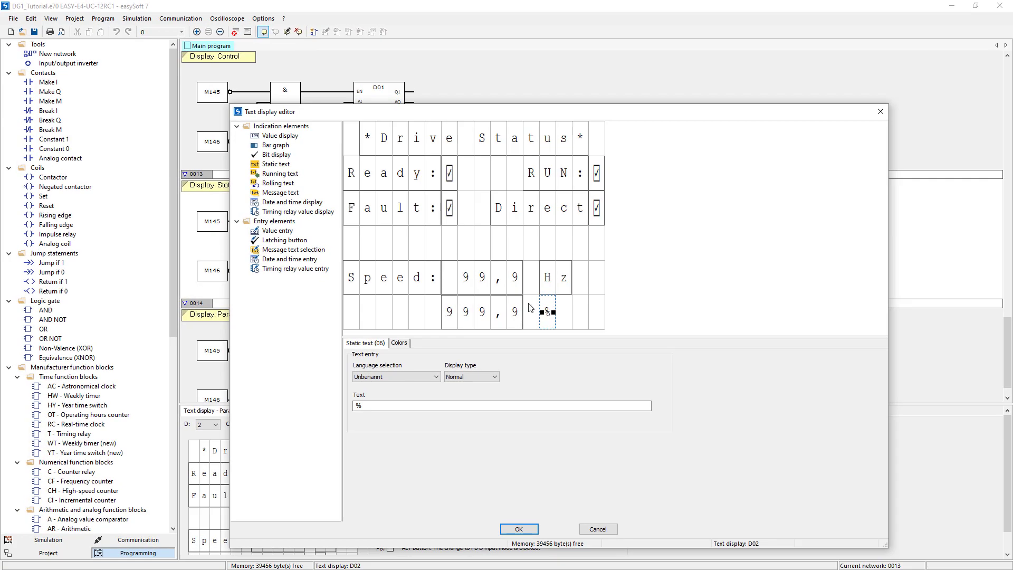
left_click(880, 111)
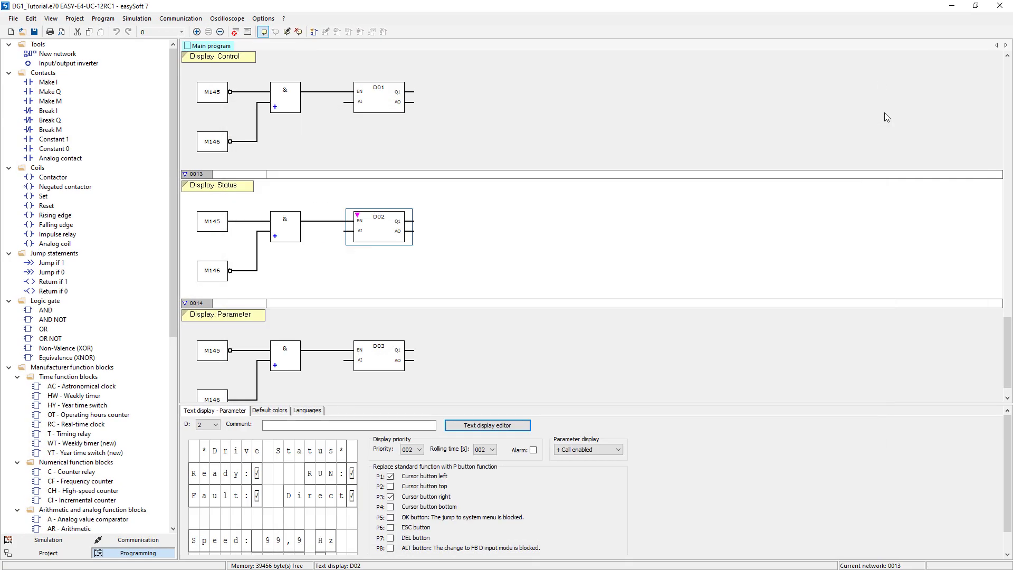
Inspect the Parameter layout of text display D03 and its f-Fix1 value entry in the text display editor, then confirm
left_click(391, 368)
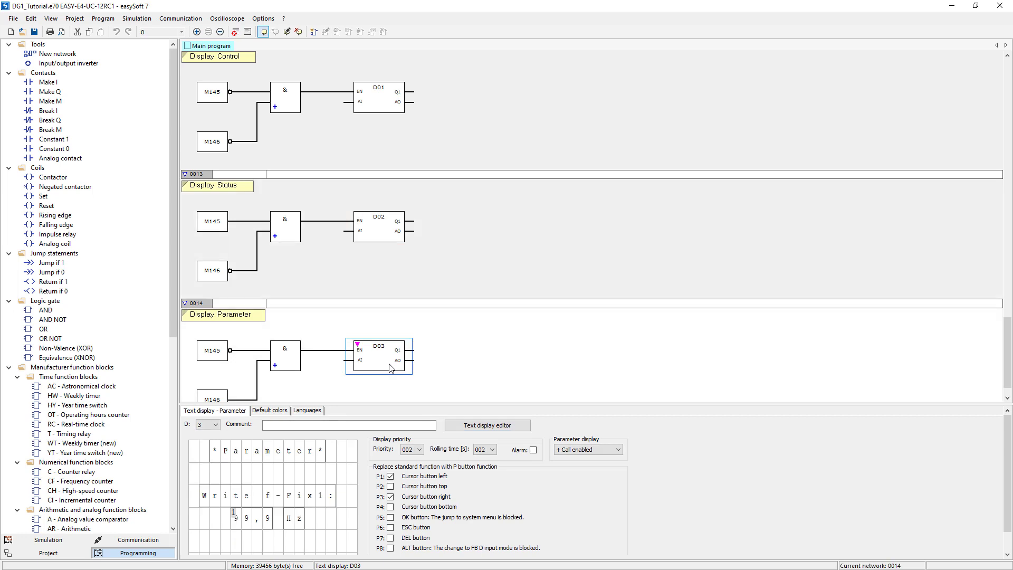
left_click(483, 425)
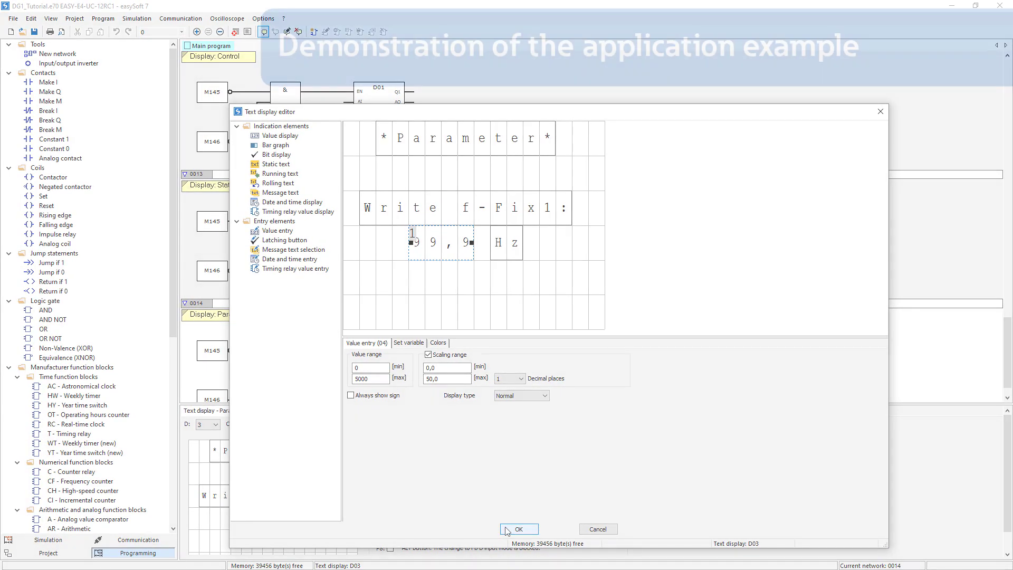
left_click(507, 530)
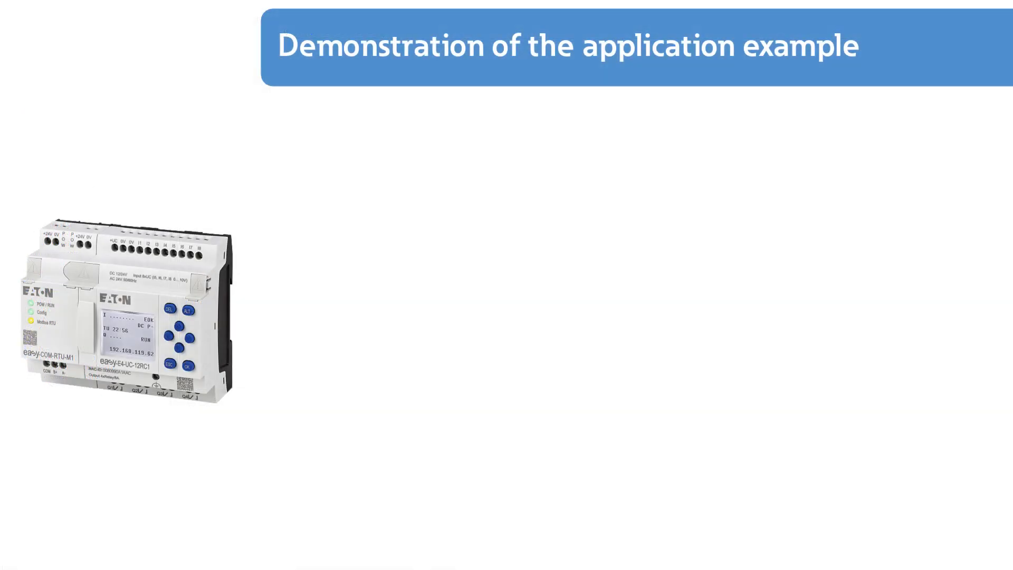